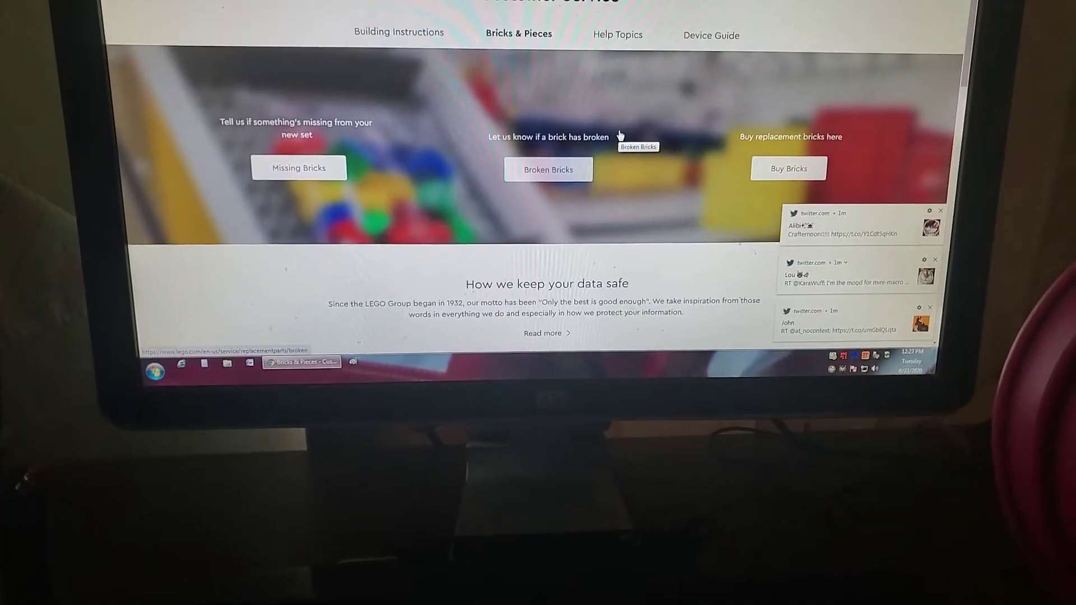
Step: Start the broken-brick replacement request from the Bricks & Pieces page
click(622, 135)
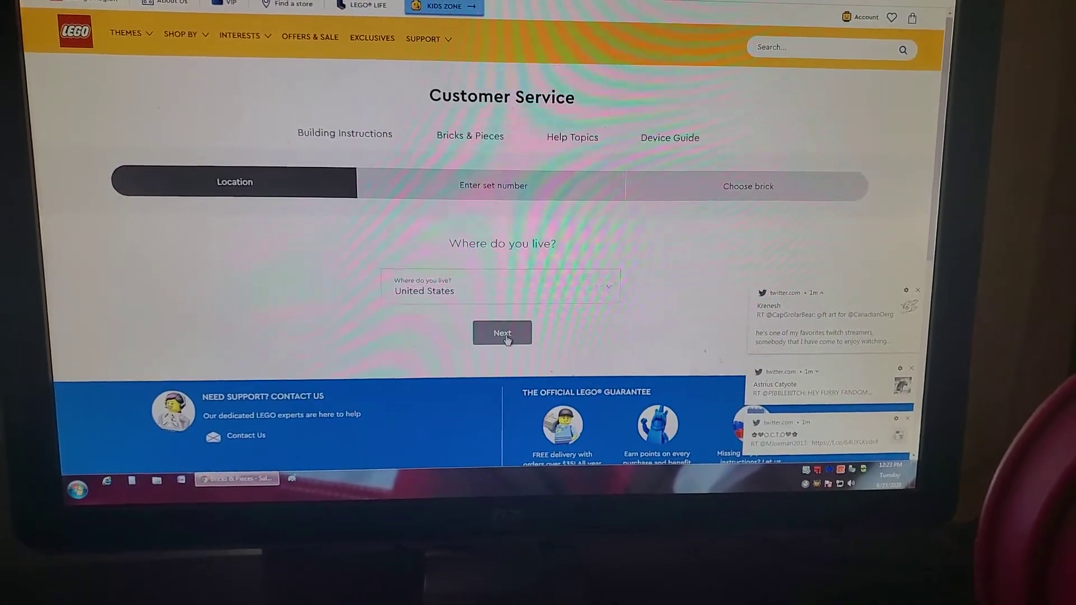
Step: Confirm the United States location and advance the broken-bricks form to the set-number step
click(487, 355)
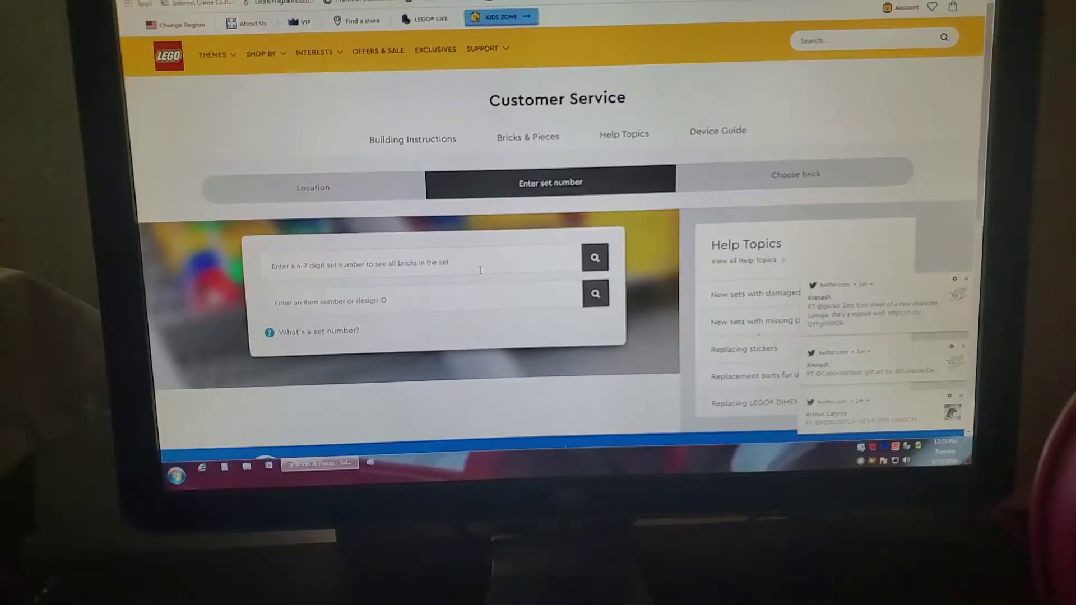